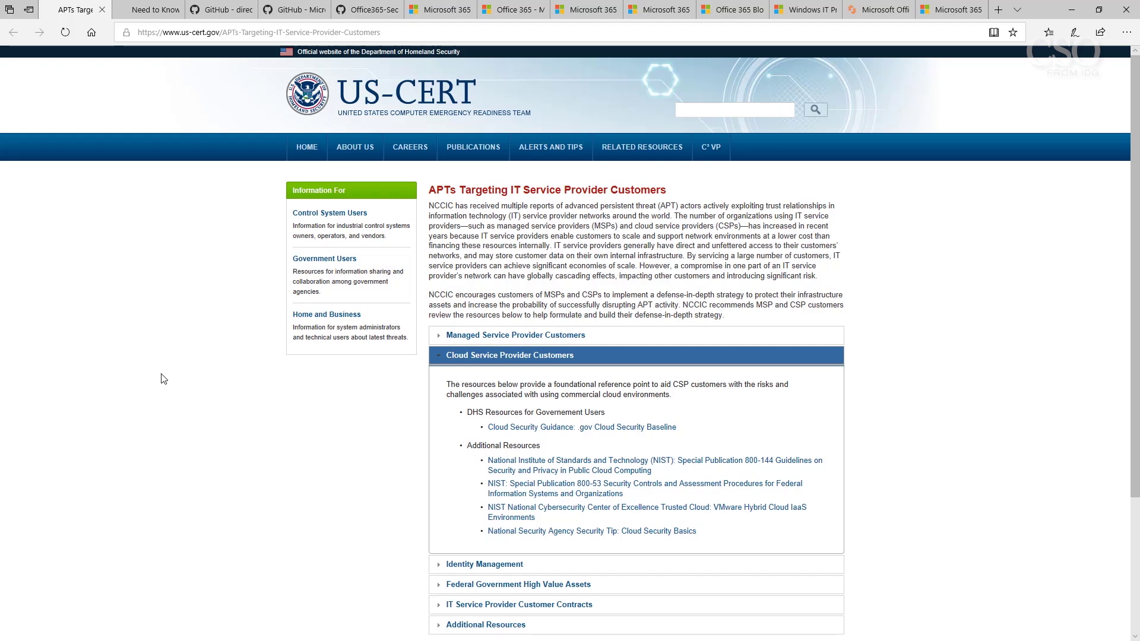
View the CIAOPS Academy Need to Know Office 365 Webinars page, then the GitHub scripts repository
{"action": "left_click", "coordinate": [132, 9]}
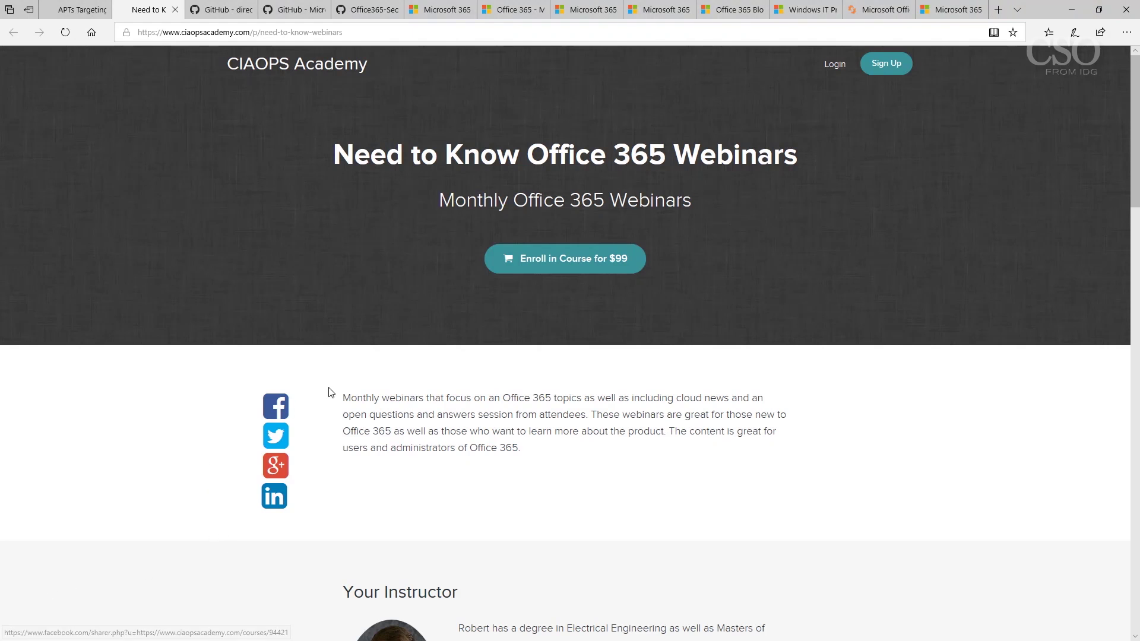
{"action": "left_click", "coordinate": [211, 11]}
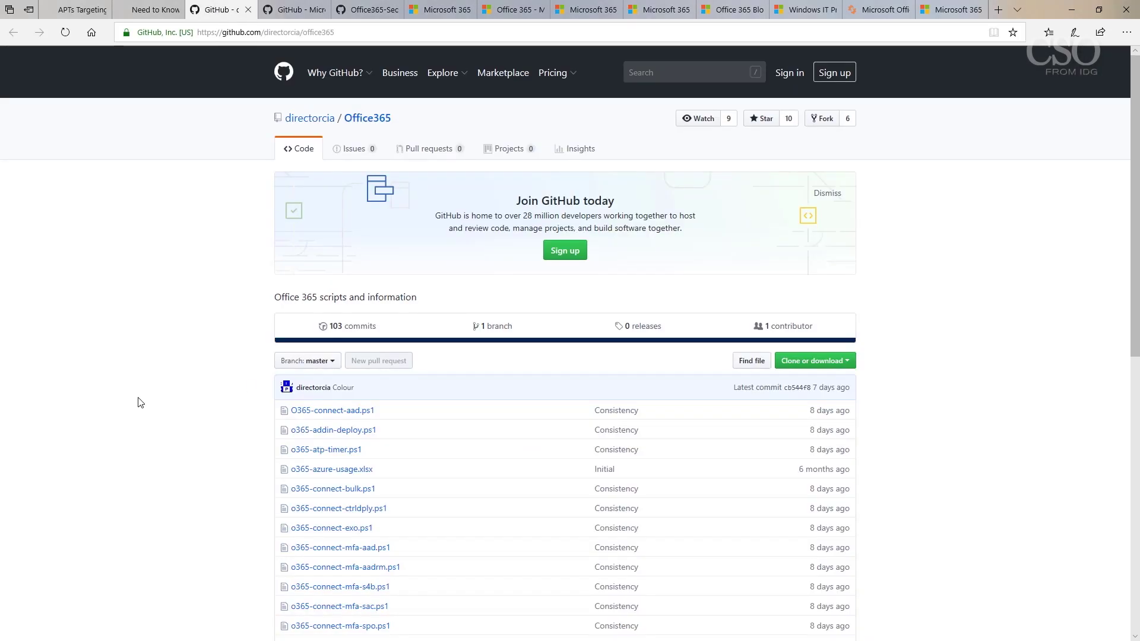
{"action": "scroll", "coordinate": [143, 395], "scroll_direction": "down", "scroll_amount": 2}
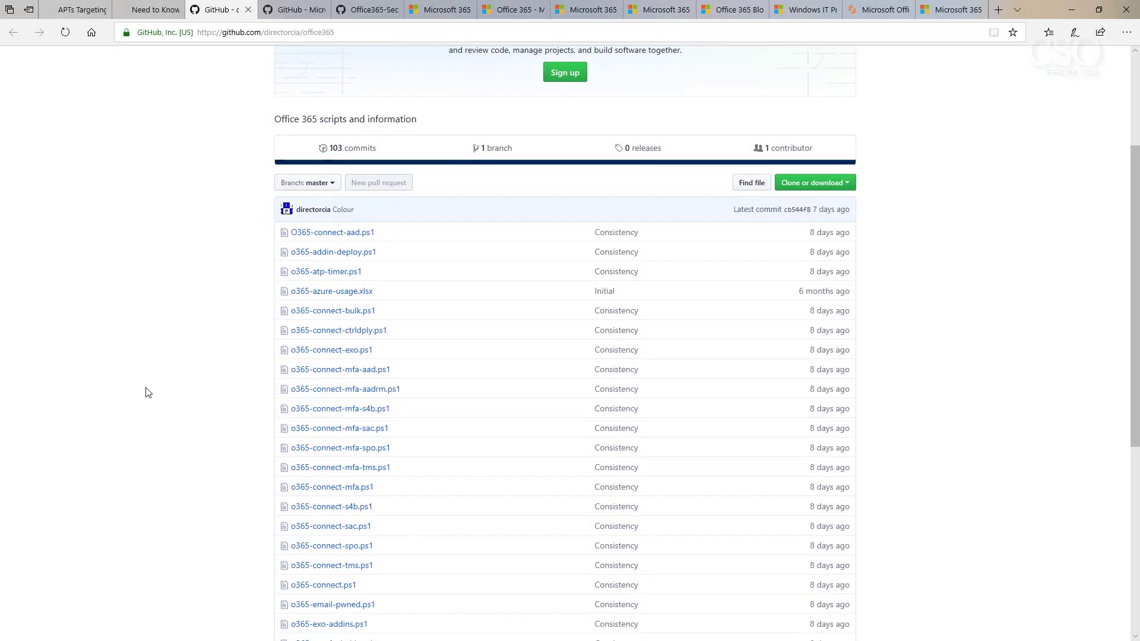
{"action": "scroll", "coordinate": [147, 392], "scroll_direction": "down", "scroll_amount": 1}
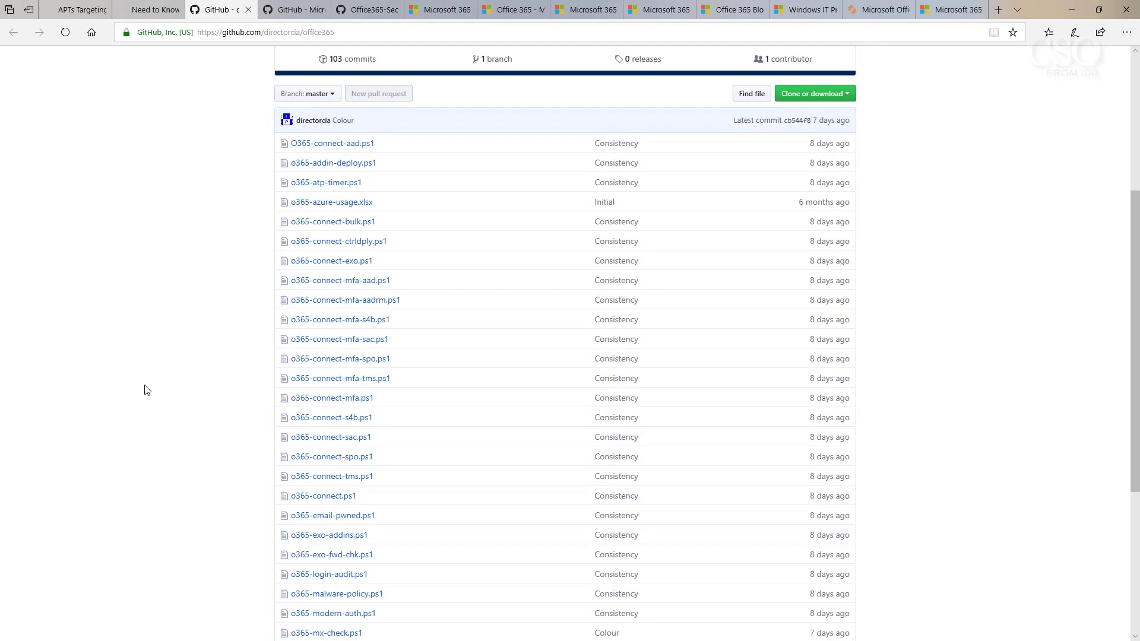
{"action": "scroll", "coordinate": [145, 389], "scroll_direction": "down", "scroll_amount": 2}
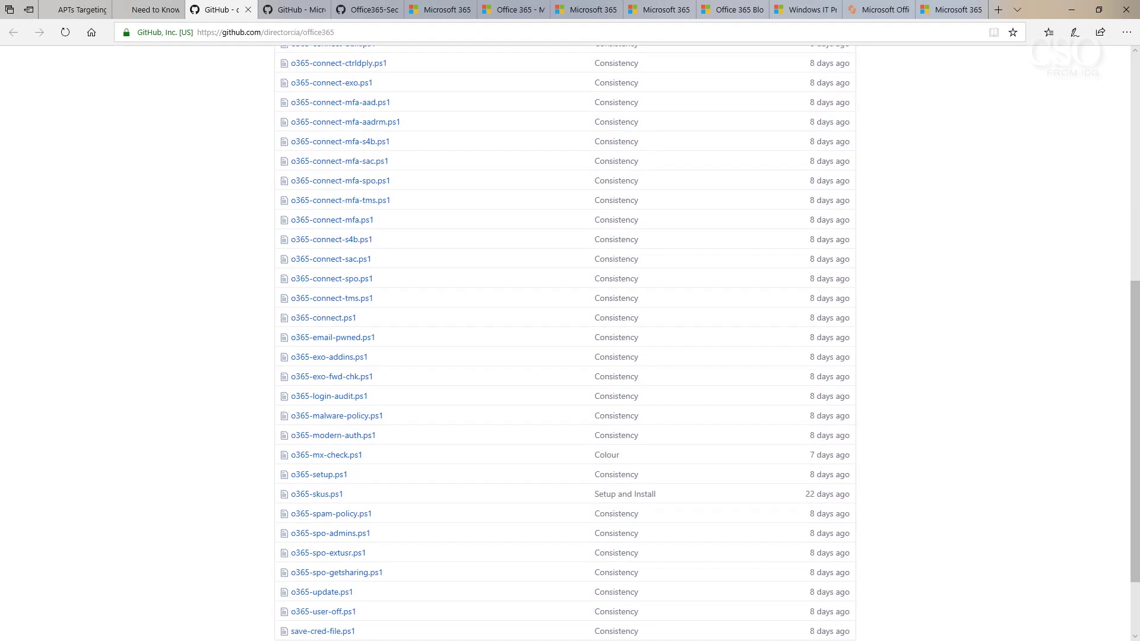
Browse the Partner-Smart-Office repository, then the Office365-Security repository's Office365Audit folder
{"action": "left_click", "coordinate": [289, 11]}
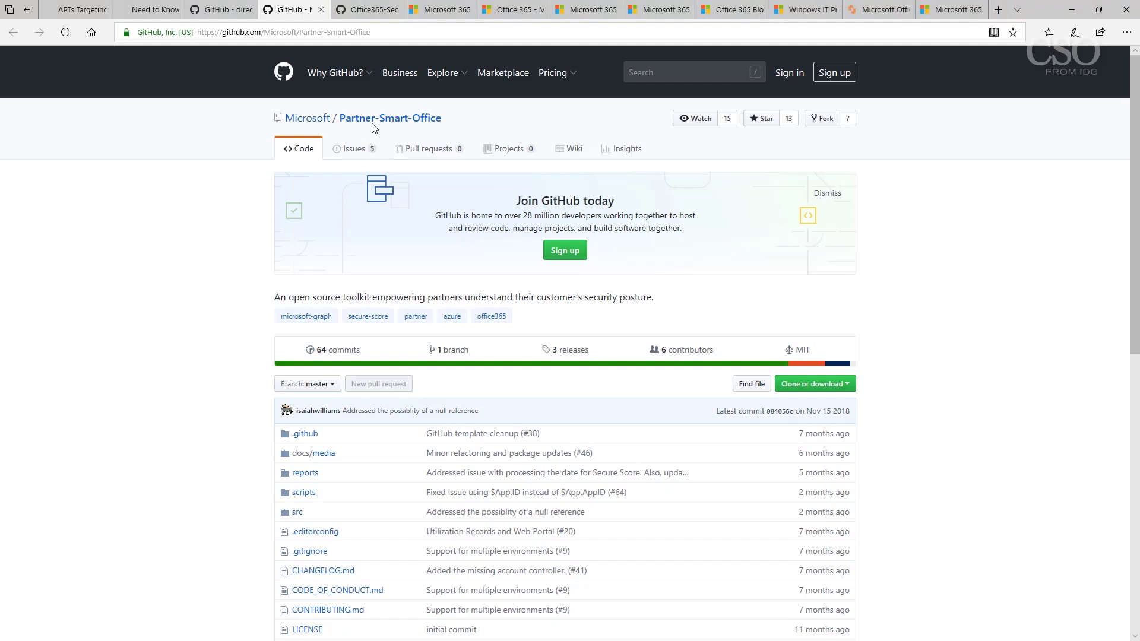
{"action": "left_click", "coordinate": [367, 11]}
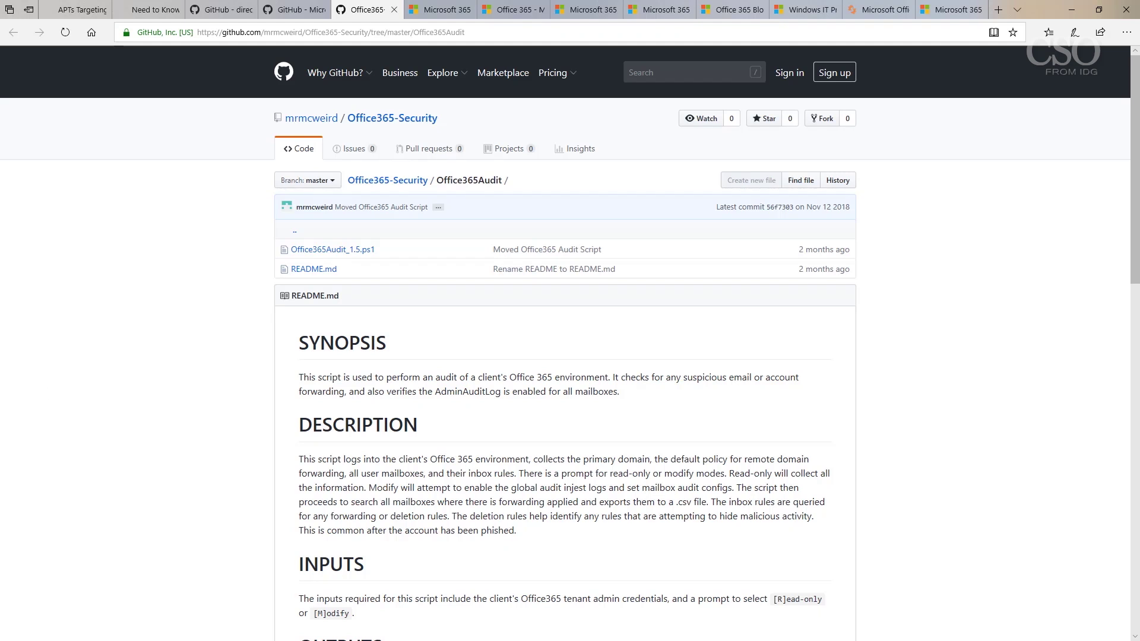
Visit the Microsoft 365, Office 365, Business, and Windows IT Pro Tech Community pages, then Spiceworks
{"action": "left_click", "coordinate": [434, 11]}
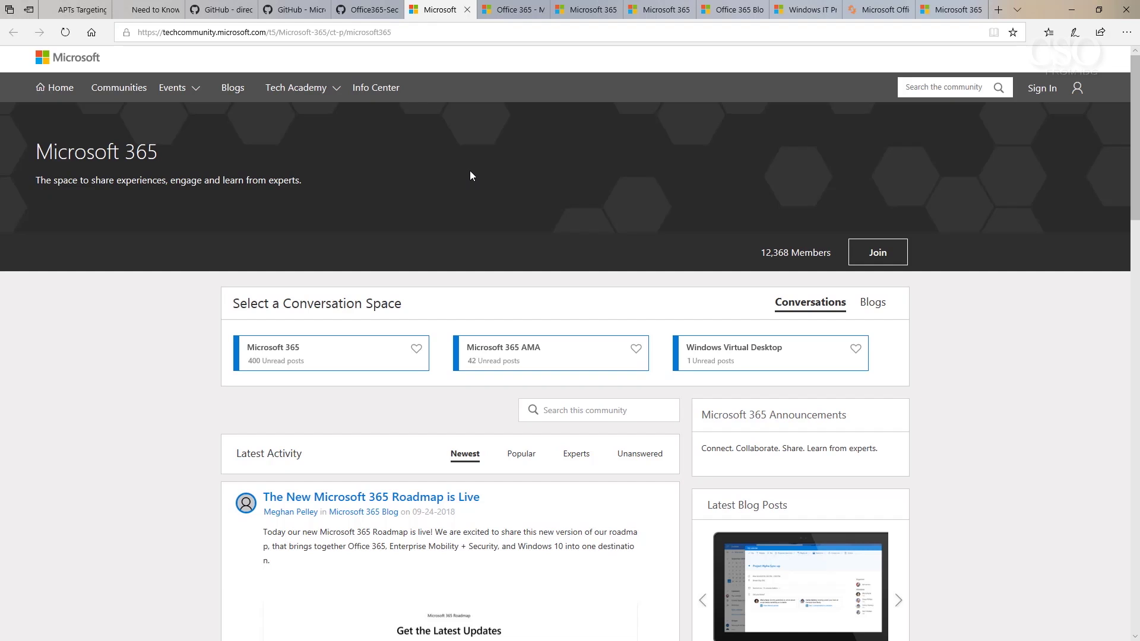
{"action": "left_click", "coordinate": [510, 11]}
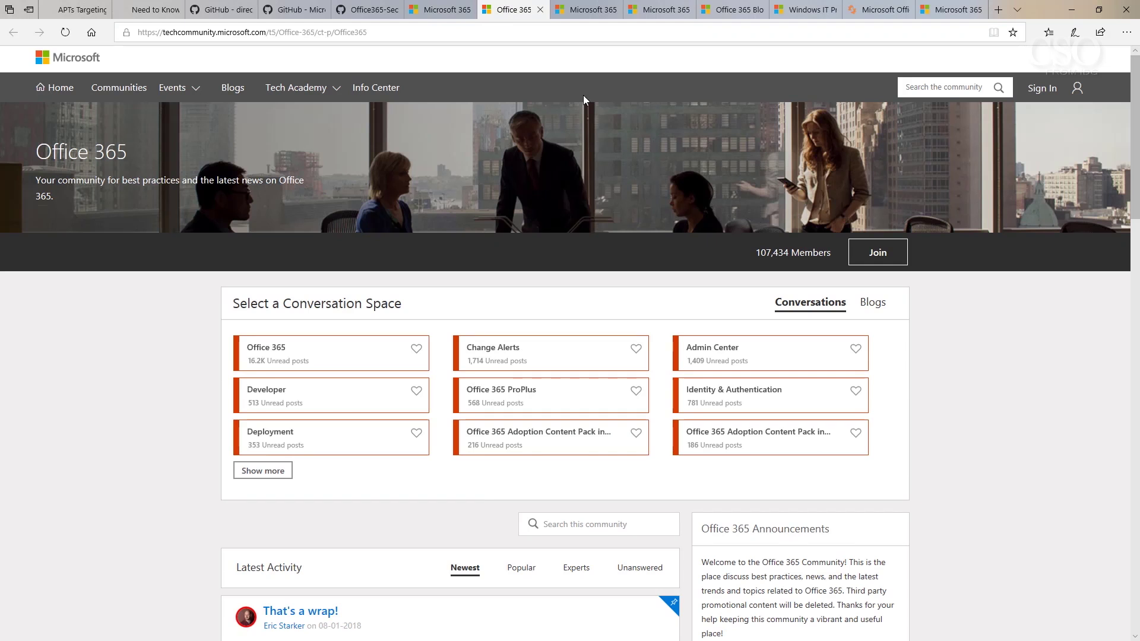
{"action": "left_click", "coordinate": [588, 9]}
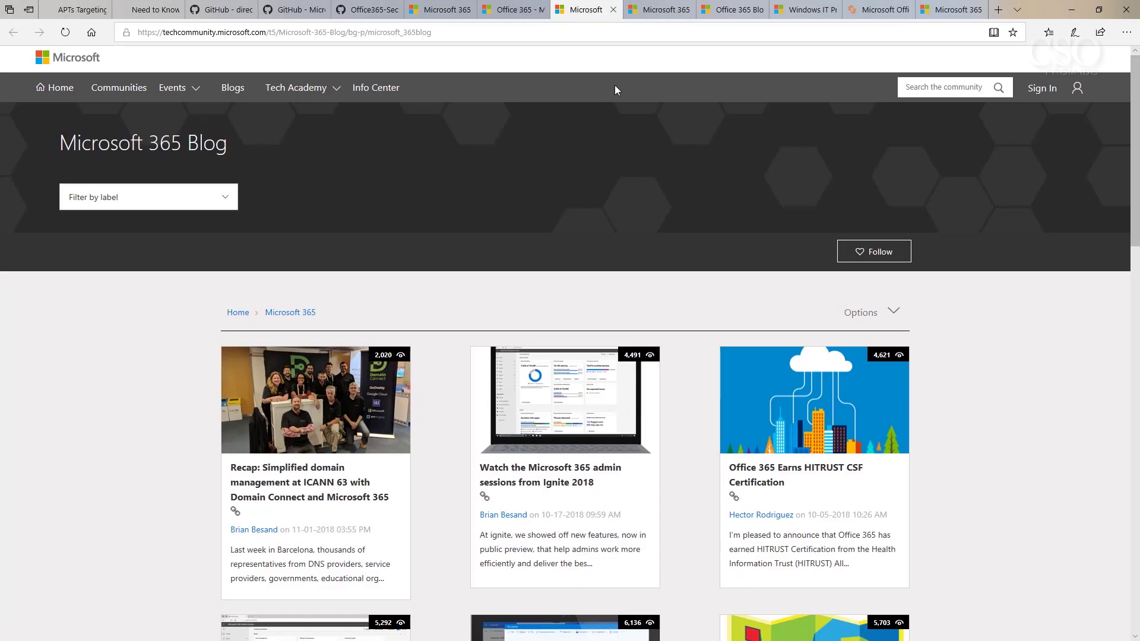
{"action": "left_click", "coordinate": [672, 10]}
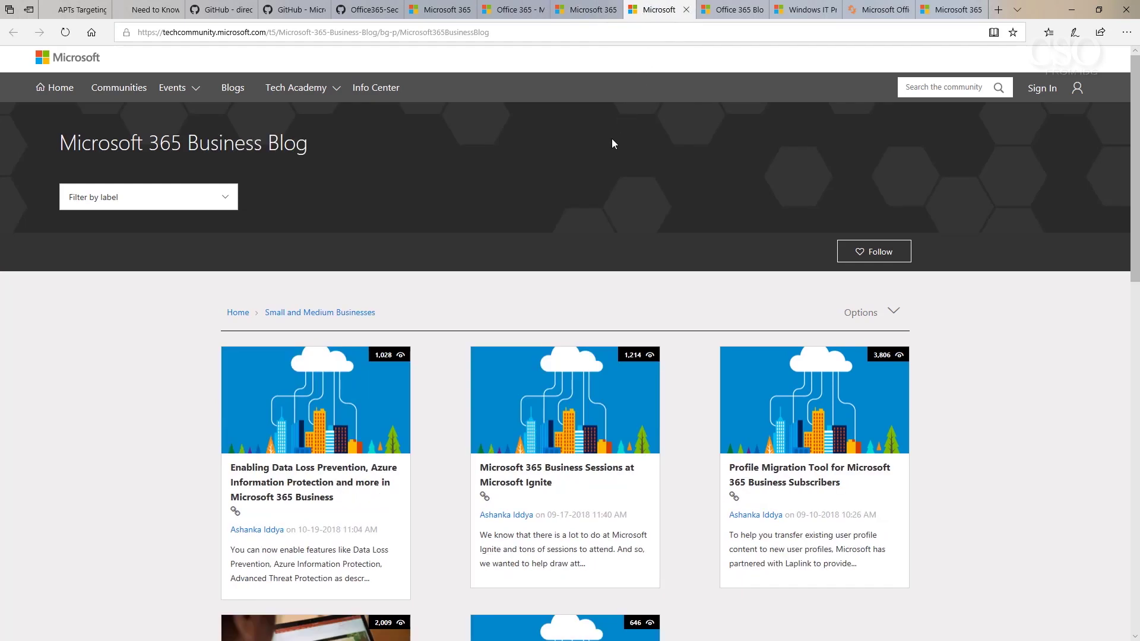
{"action": "left_click", "coordinate": [726, 14]}
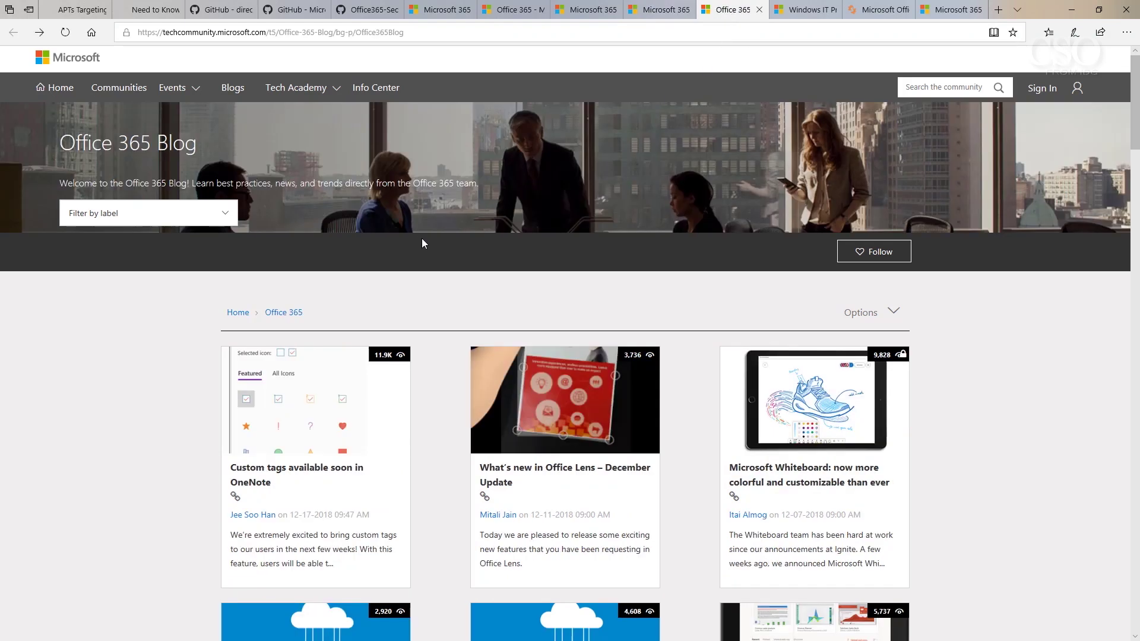
{"action": "left_click", "coordinate": [784, 13]}
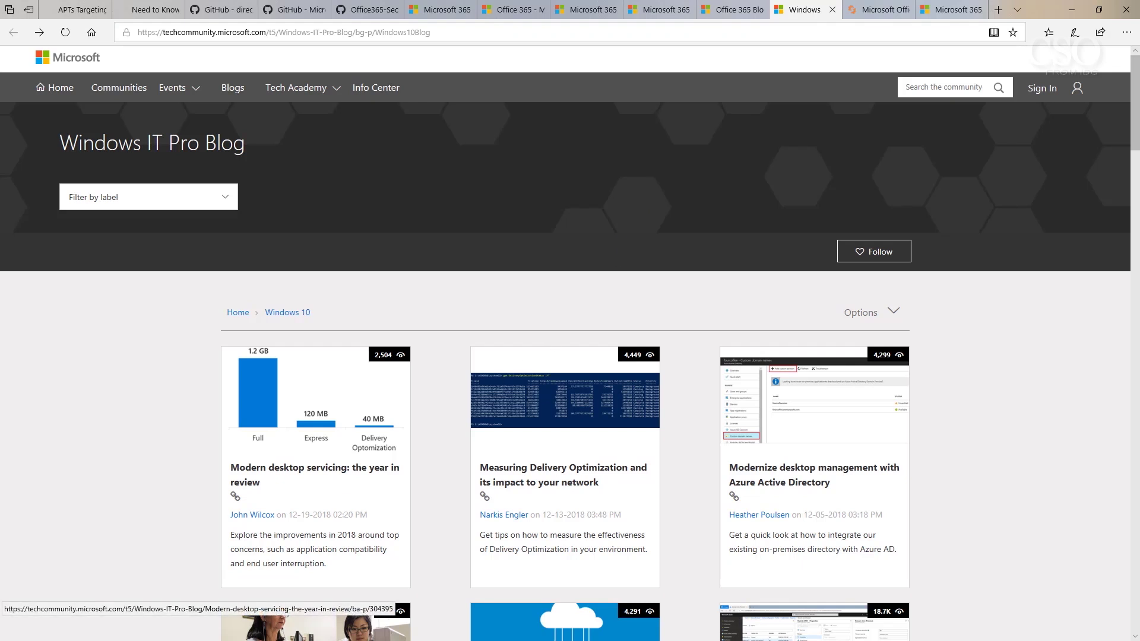
{"action": "key", "text": "ctrl+Tab"}
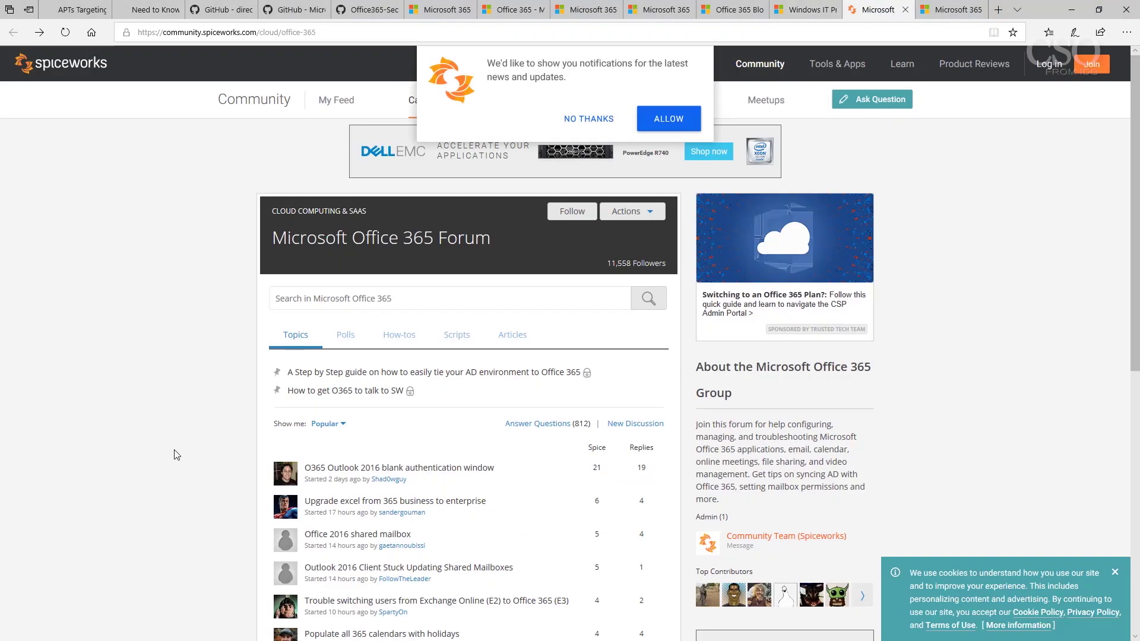
Allow the Spiceworks news notification prompt and move on to the Microsoft 365 NIST action plan
{"action": "left_click", "coordinate": [653, 121]}
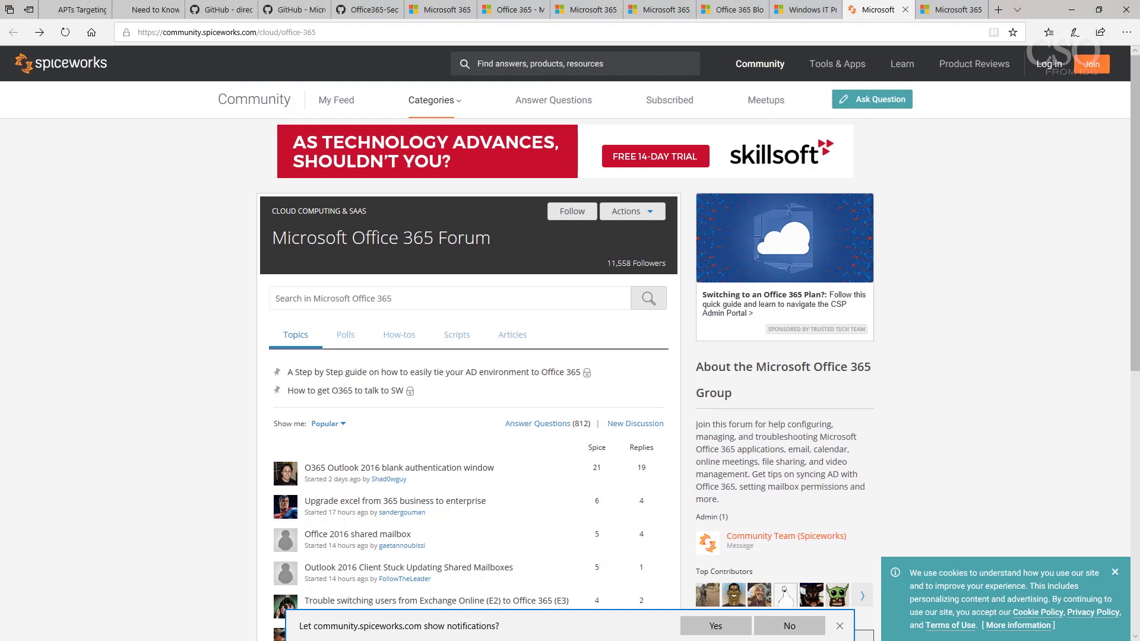
{"action": "key", "text": "ctrl+Tab"}
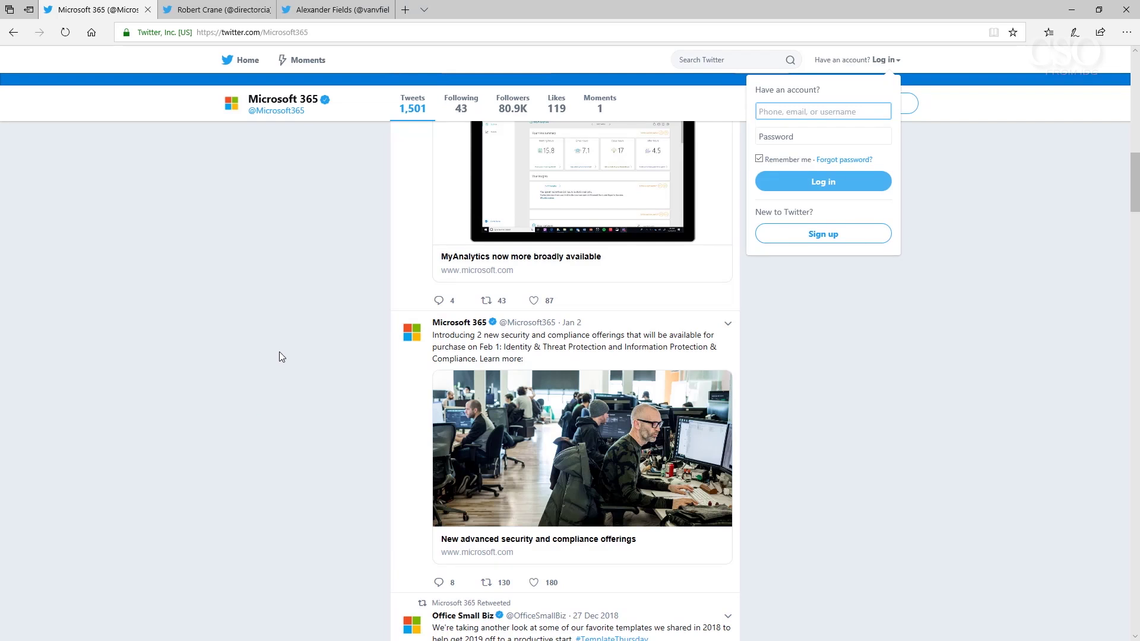
{"action": "scroll", "coordinate": [282, 358], "scroll_direction": "down", "scroll_amount": 1}
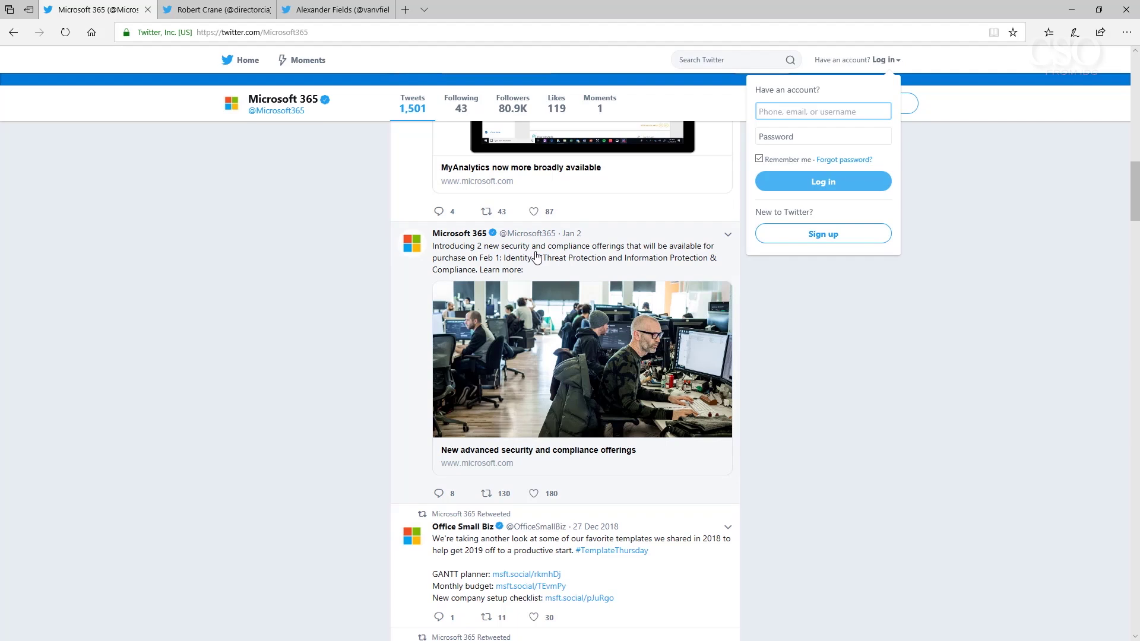
View Robert Crane's CIAOPS Twitter profile, then Alexander Fields' profile
{"action": "left_click", "coordinate": [202, 10]}
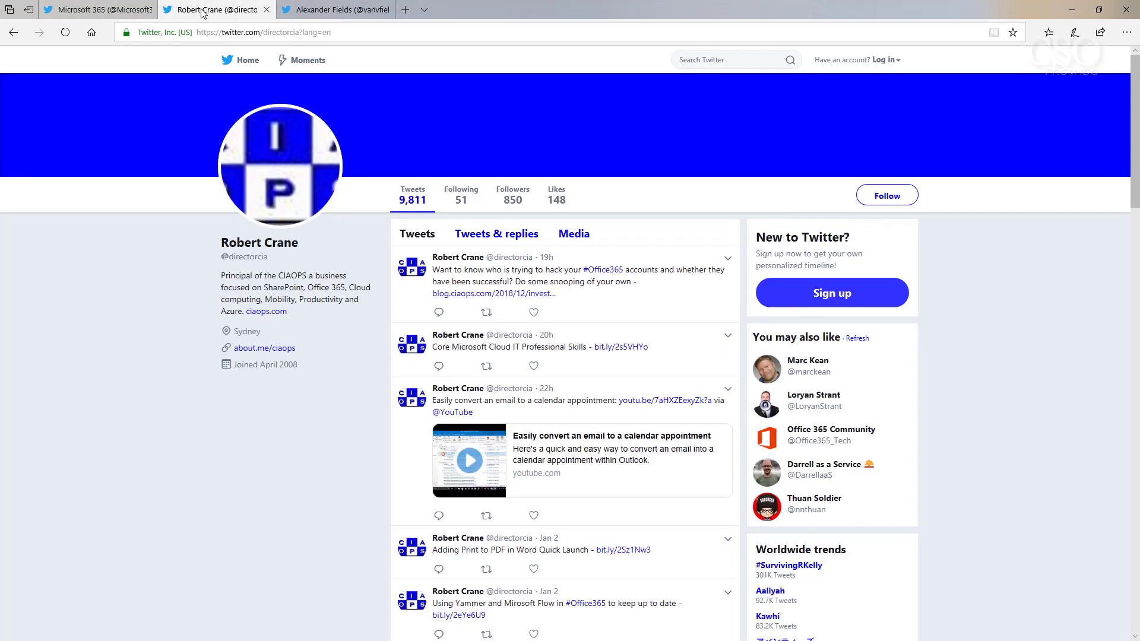
{"action": "left_click", "coordinate": [327, 12]}
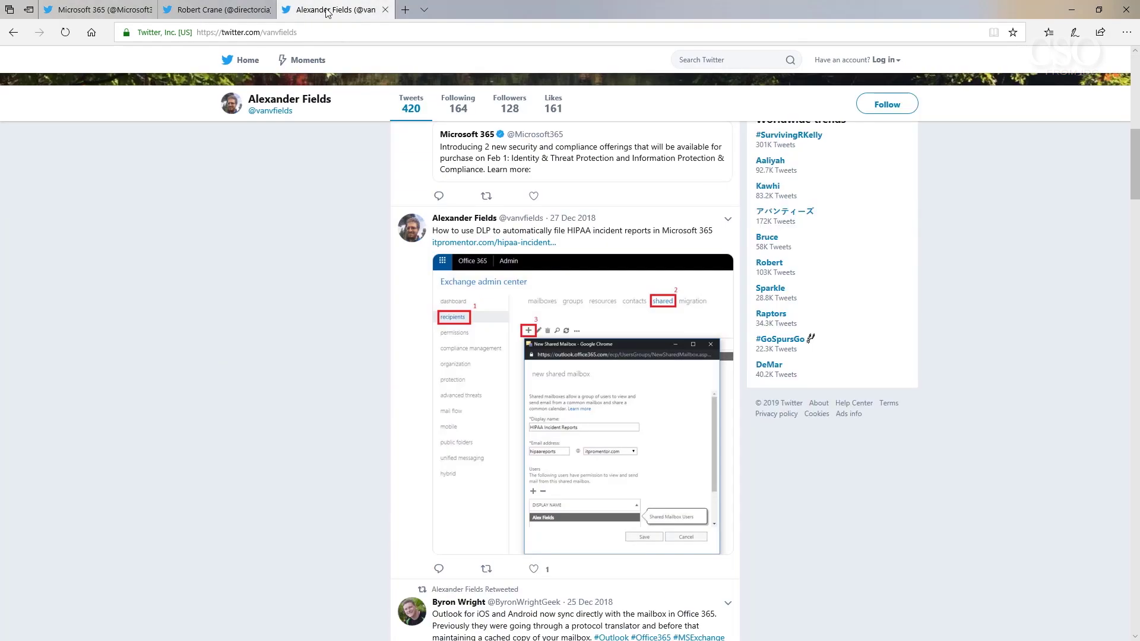